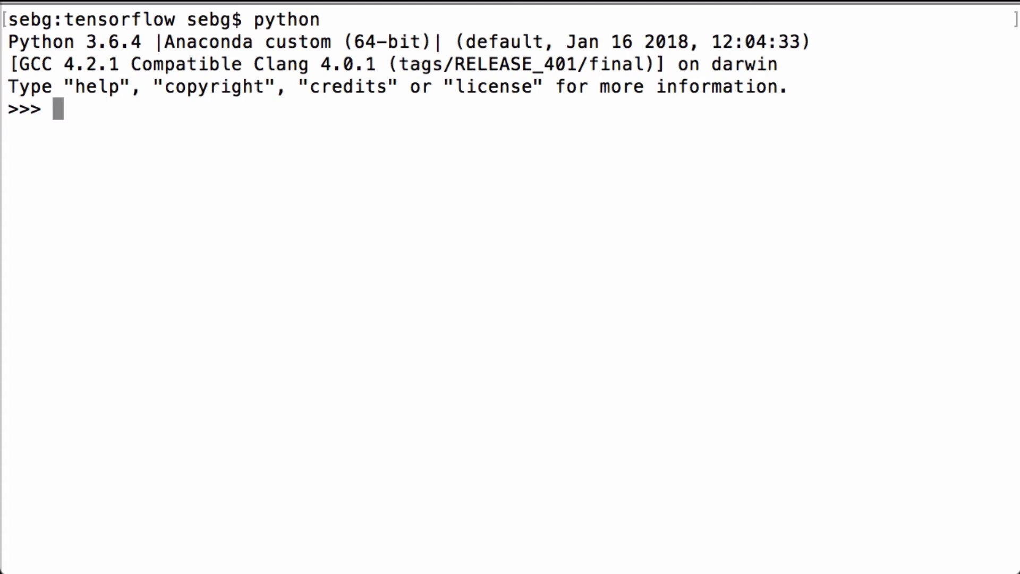
{"action": "type", "text": "import tensorflow as tf"}
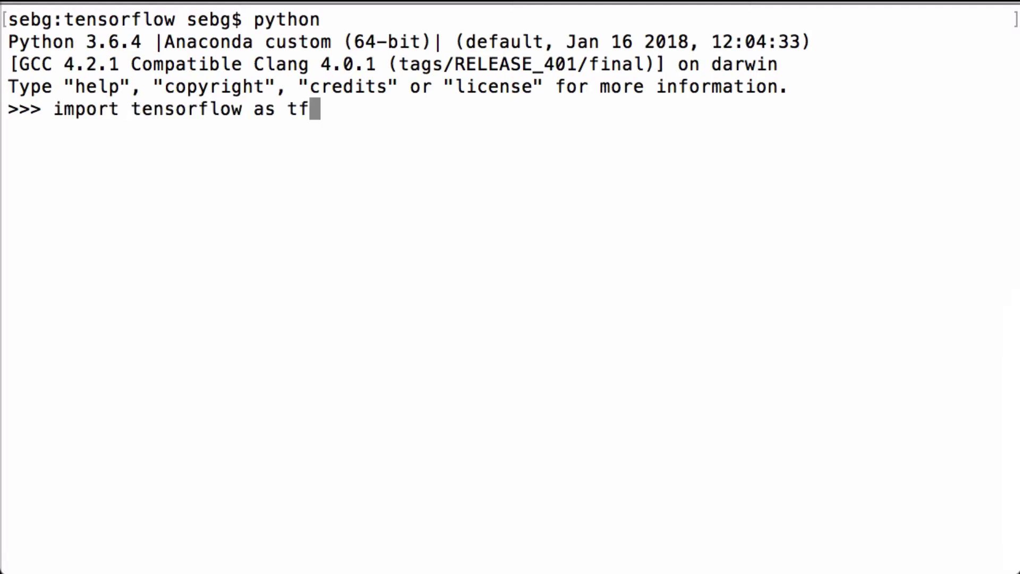
Import tensorflow as tf and print tf.__version__, reporting 1.8.0.
{"action": "key", "text": "Return"}
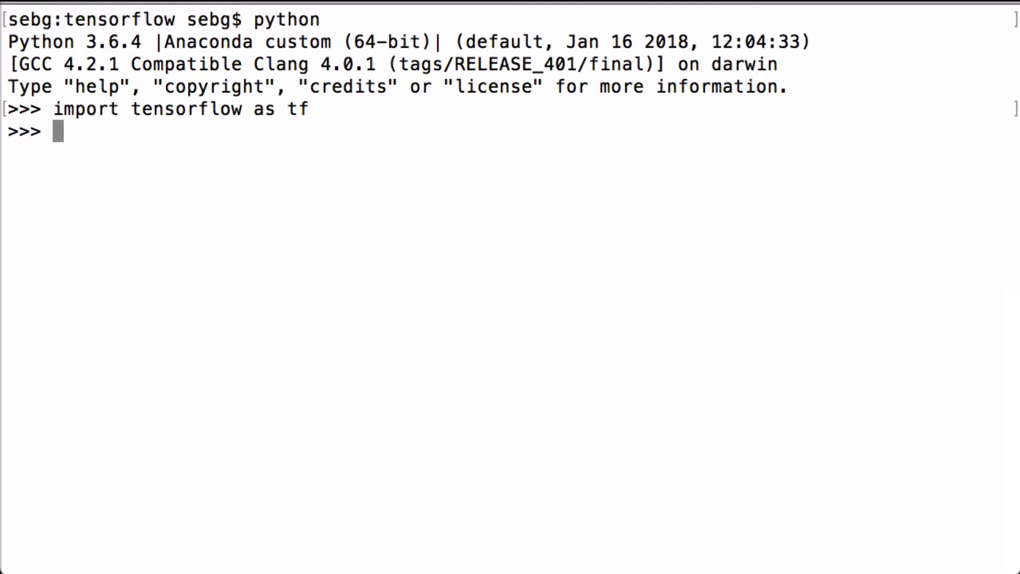
{"action": "type", "text": "print(tf.__version__)"}
{"action": "key", "text": "Return"}
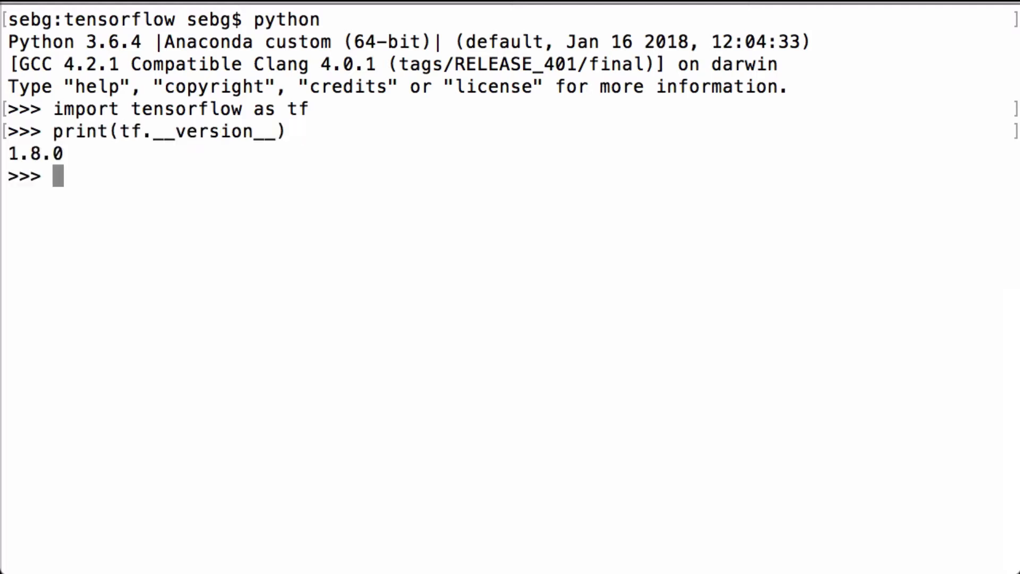
{"action": "type", "text": "tf_constant_one = tf.constant(10, name=\"ten\")"}
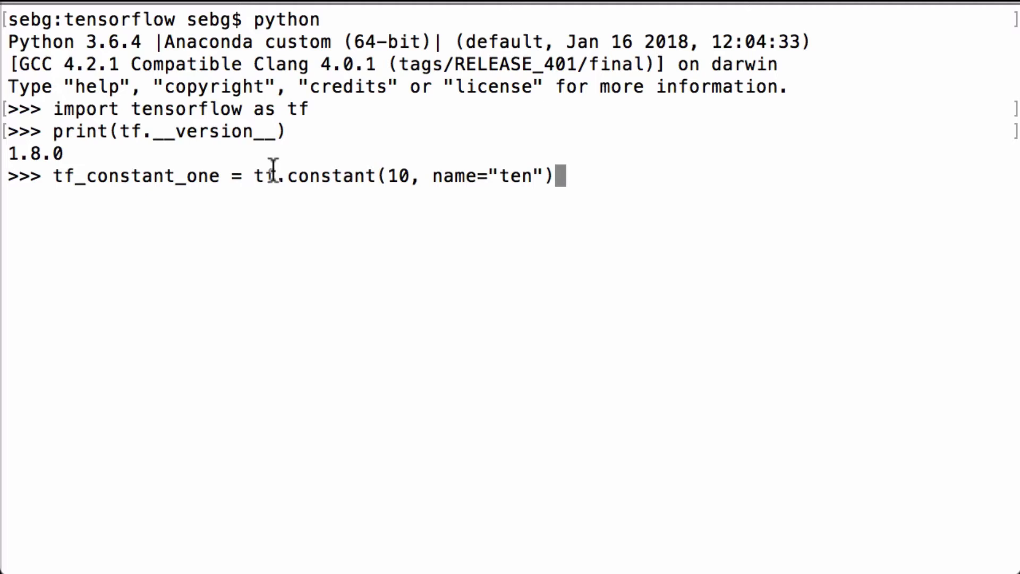
Create tf_constant_one = tf.constant(10, name="ten"), highlighting its value, name and variable.
{"action": "double_click", "coordinate": [398, 176]}
{"action": "double_click", "coordinate": [511, 177]}
{"action": "double_click", "coordinate": [201, 177]}
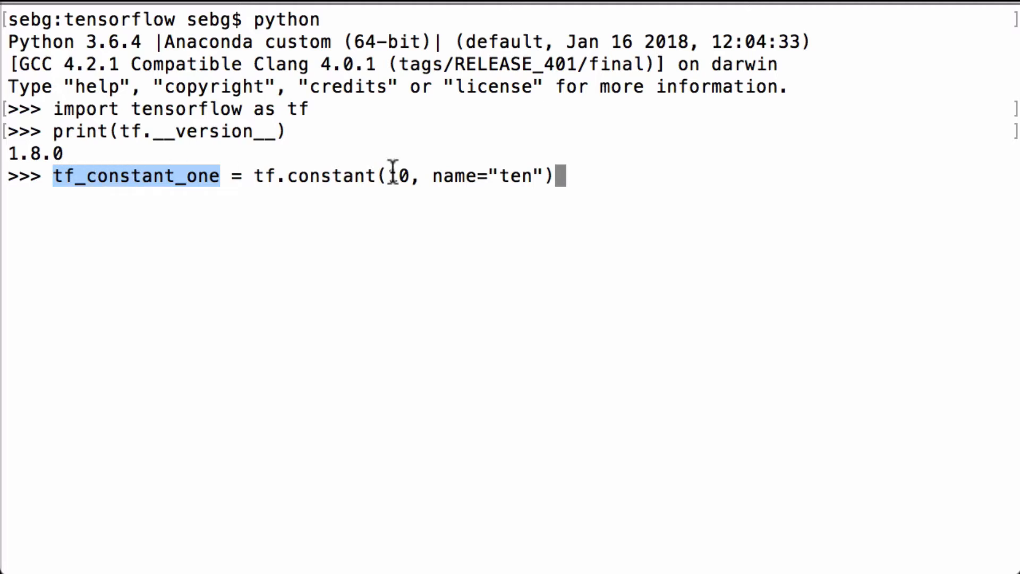
{"action": "left_click", "coordinate": [595, 176]}
{"action": "key", "text": "Return"}
{"action": "type", "text": "tf_constant_two = tf.constant(20, name=\"twenty\")"}
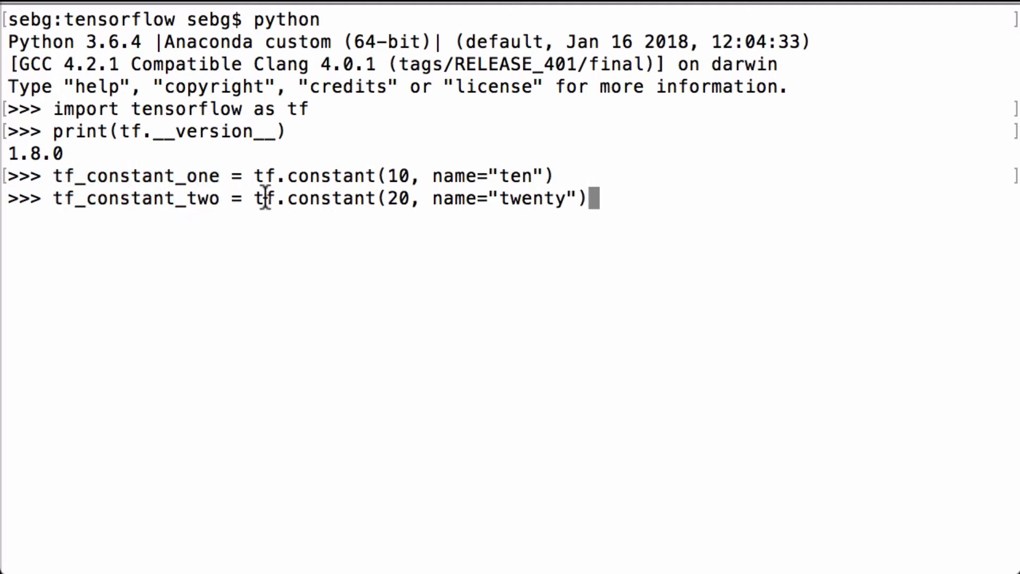
Create tf_constant_two = tf.constant(20, name="twenty"), highlighting its value, name argument and variable.
{"action": "double_click", "coordinate": [399, 198]}
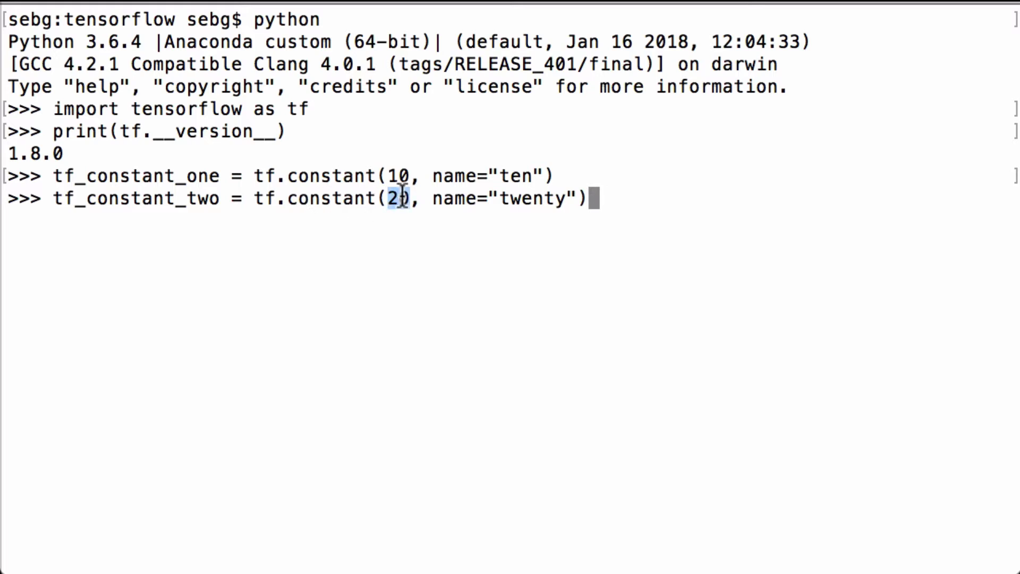
{"action": "double_click", "coordinate": [454, 198]}
{"action": "double_click", "coordinate": [522, 198]}
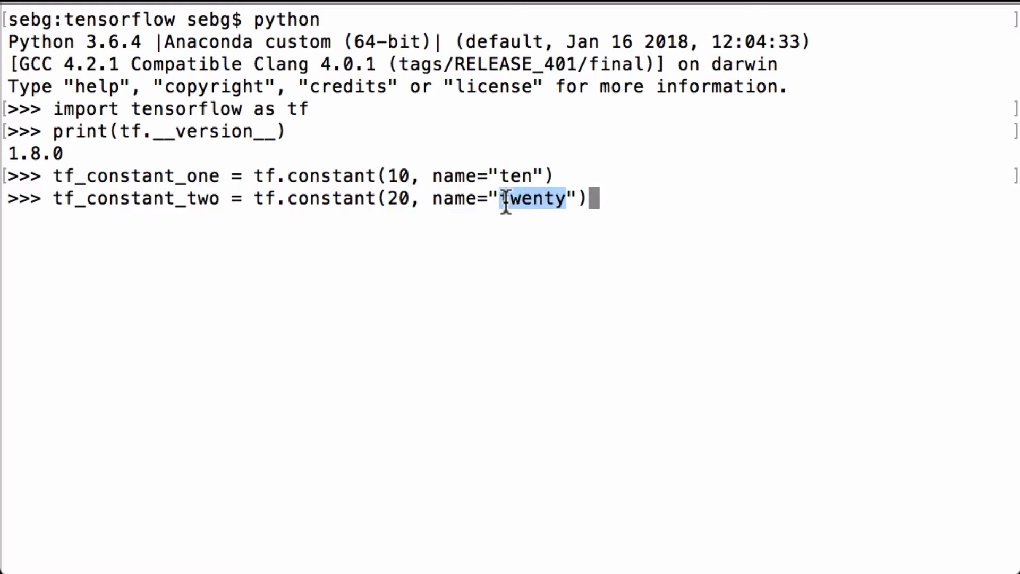
{"action": "double_click", "coordinate": [168, 199]}
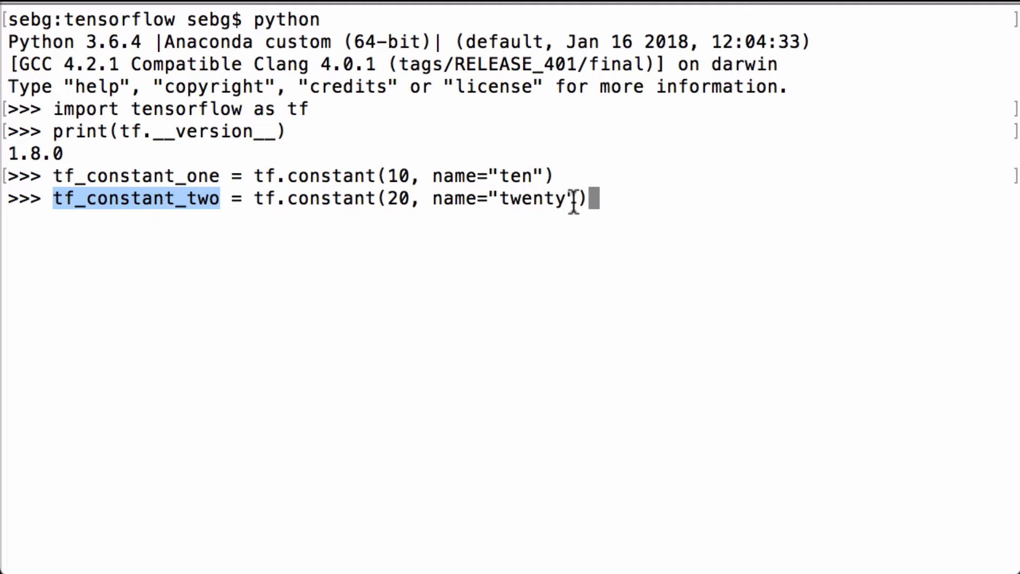
{"action": "left_click", "coordinate": [599, 200]}
{"action": "key", "text": "Return"}
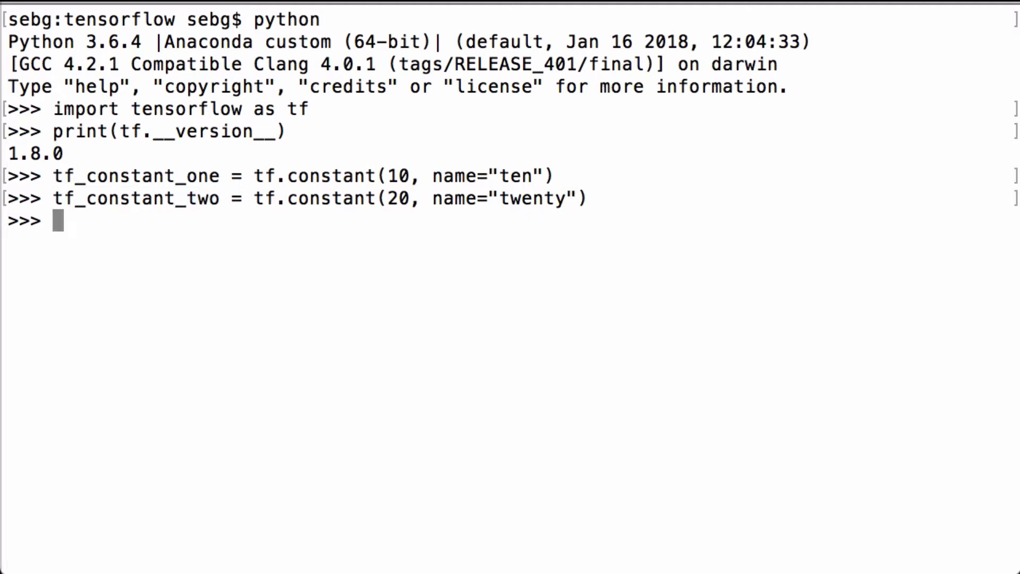
{"action": "type", "text": "tf_constant_sum = tf.add(tf_constant_one, tf_constant_two)"}
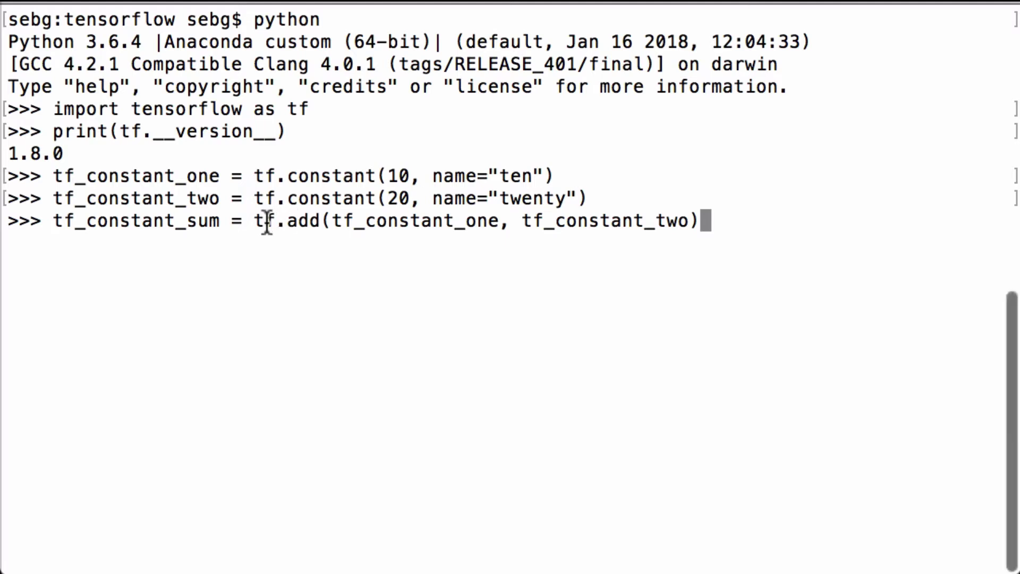
Create tf_constant_sum = tf.add(tf_constant_one, tf_constant_two), highlighting both inputs and the result name.
{"action": "double_click", "coordinate": [358, 221]}
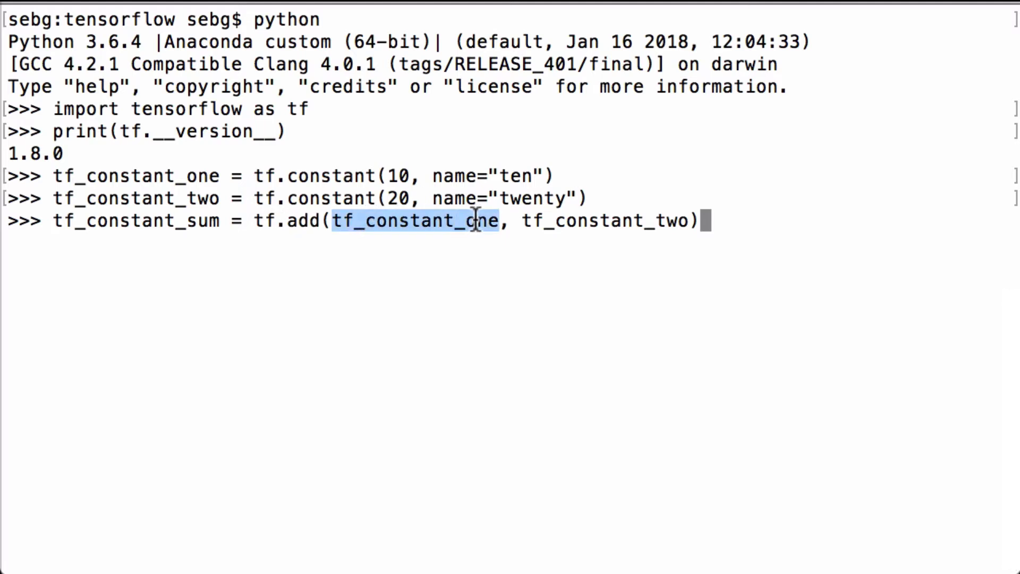
{"action": "double_click", "coordinate": [565, 221]}
{"action": "left_click_drag", "start_coordinate": [701, 221], "coordinate": [257, 221]}
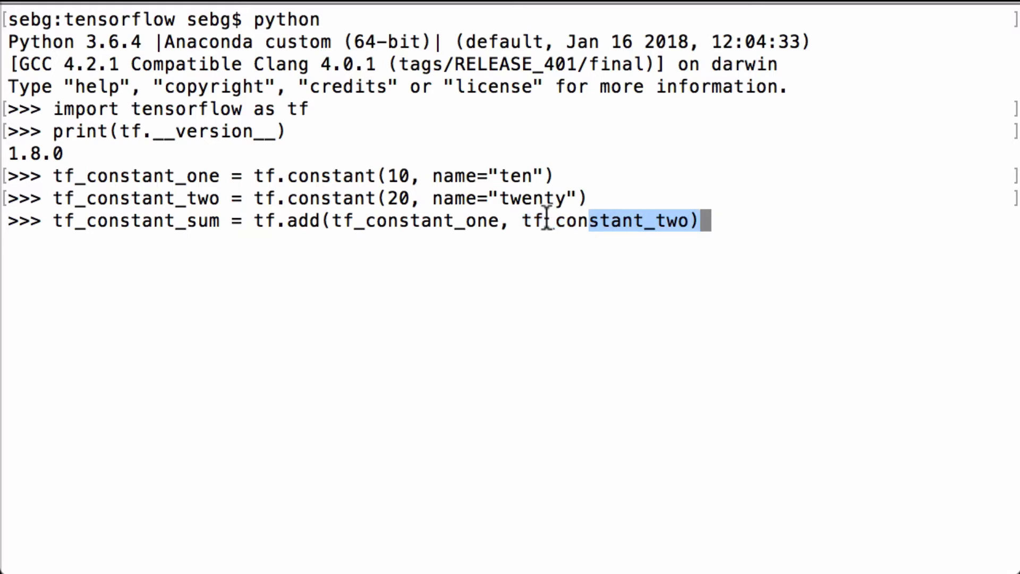
{"action": "double_click", "coordinate": [183, 221]}
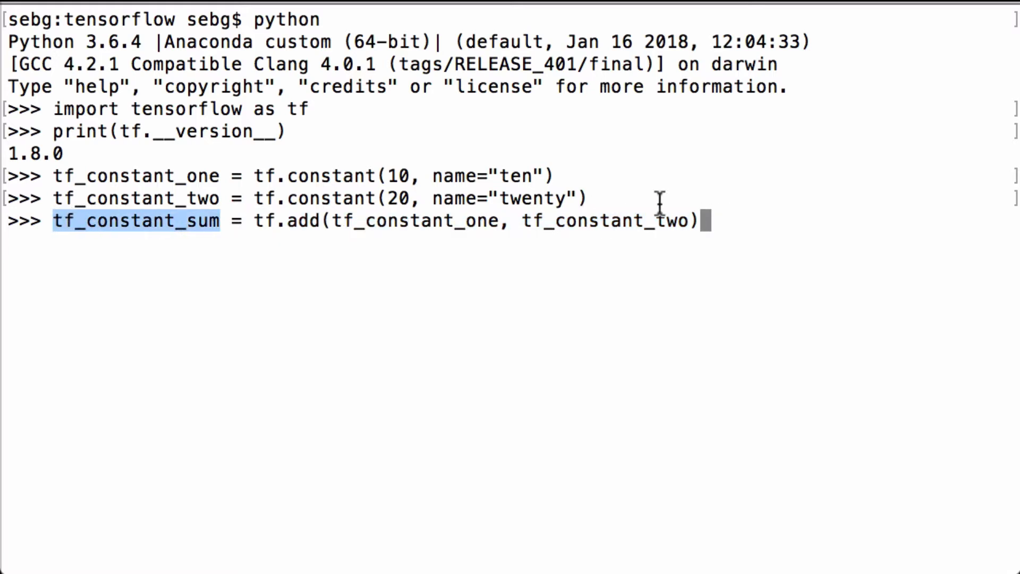
{"action": "key", "text": "Return"}
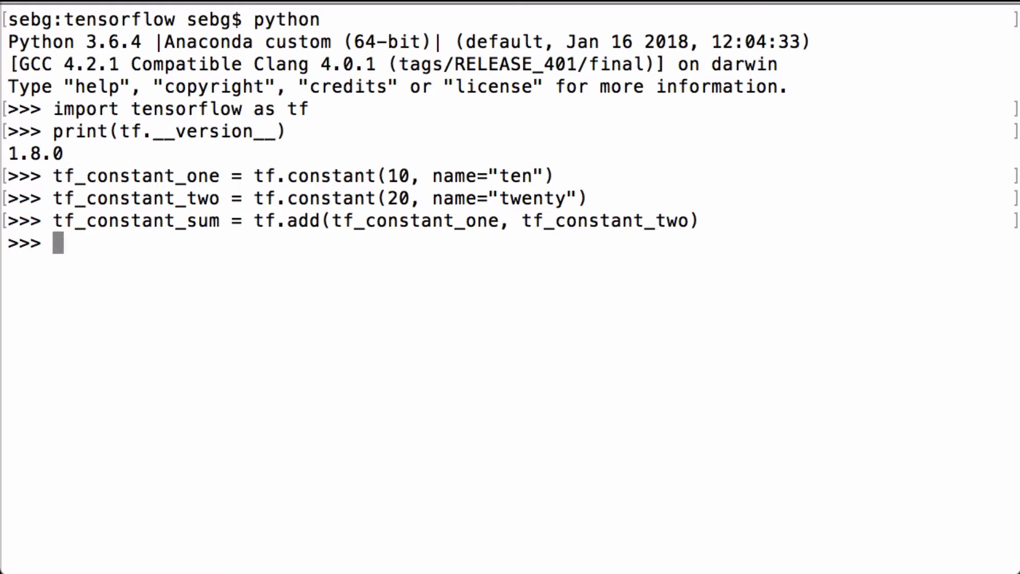
{"action": "type", "text": "sess = tf.Session()"}
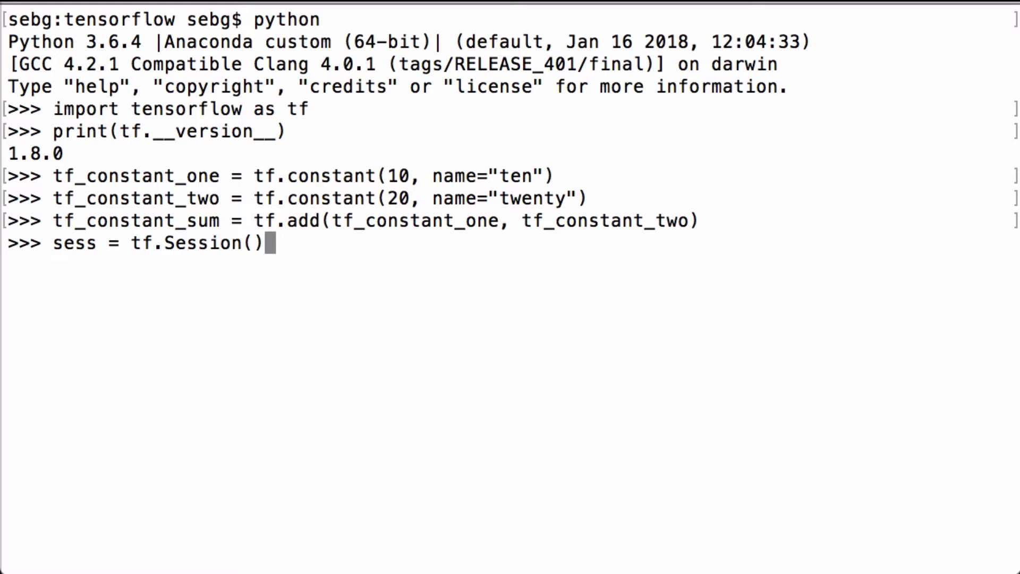
Create sess = tf.Session() and run tf.global_variables_initializer() in it.
{"action": "key", "text": "Return"}
{"action": "type", "text": "sess.run(tf.global_variables_initializer())"}
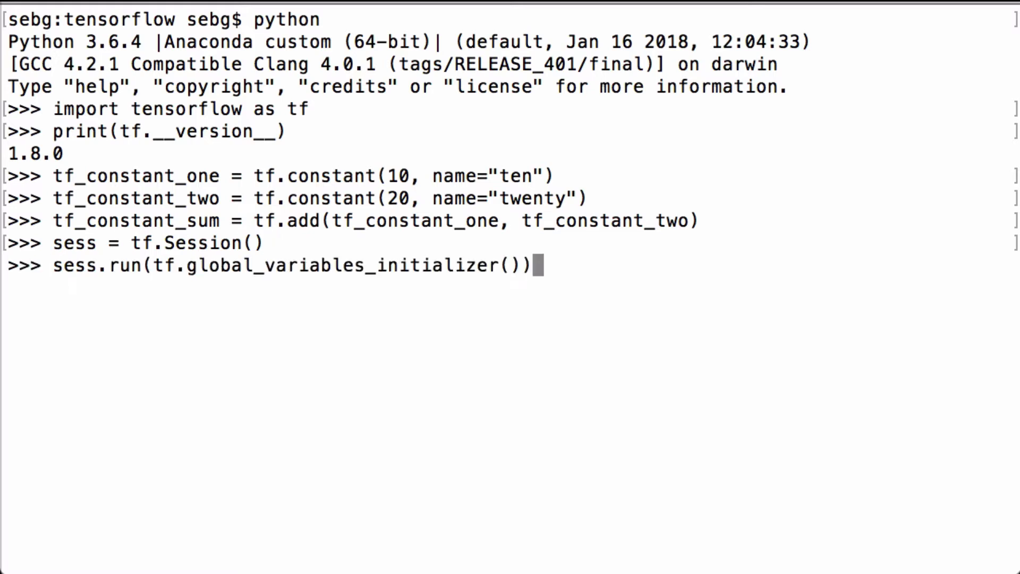
{"action": "key", "text": "Return"}
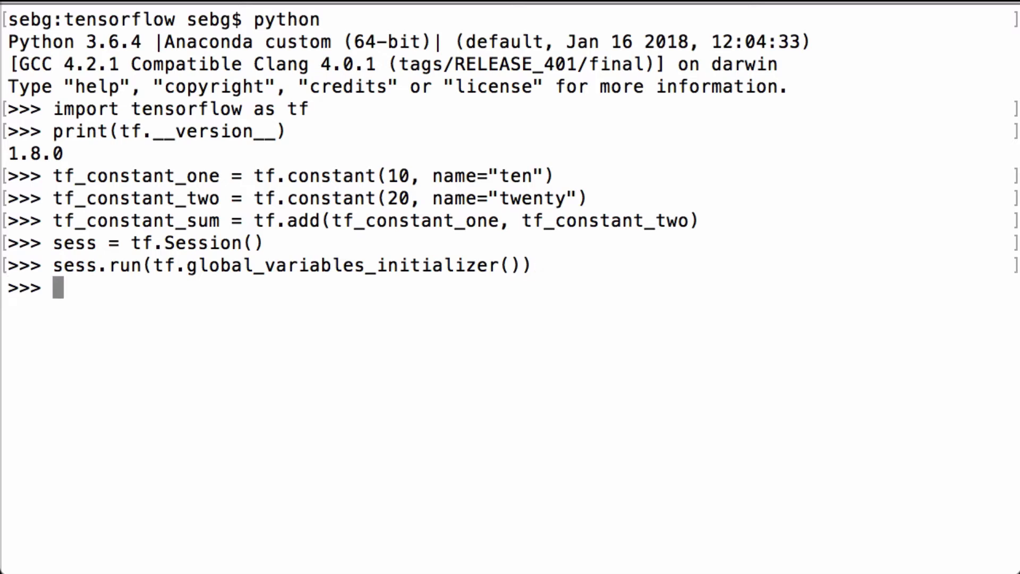
{"action": "type", "text": "tf_tensorboard_writer = tf.summary.FileWriter('./graphs', sess.graph)"}
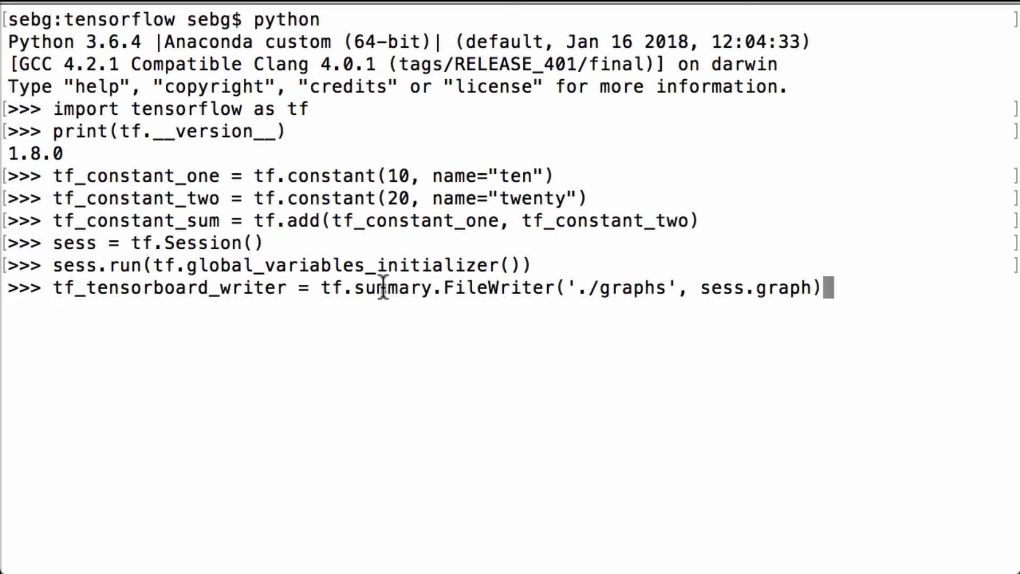
Create tf_tensorboard_writer = tf.summary.FileWriter('./graphs', sess.graph), highlighting the folder and graph arguments.
{"action": "left_click_drag", "start_coordinate": [576, 288], "coordinate": [670, 288]}
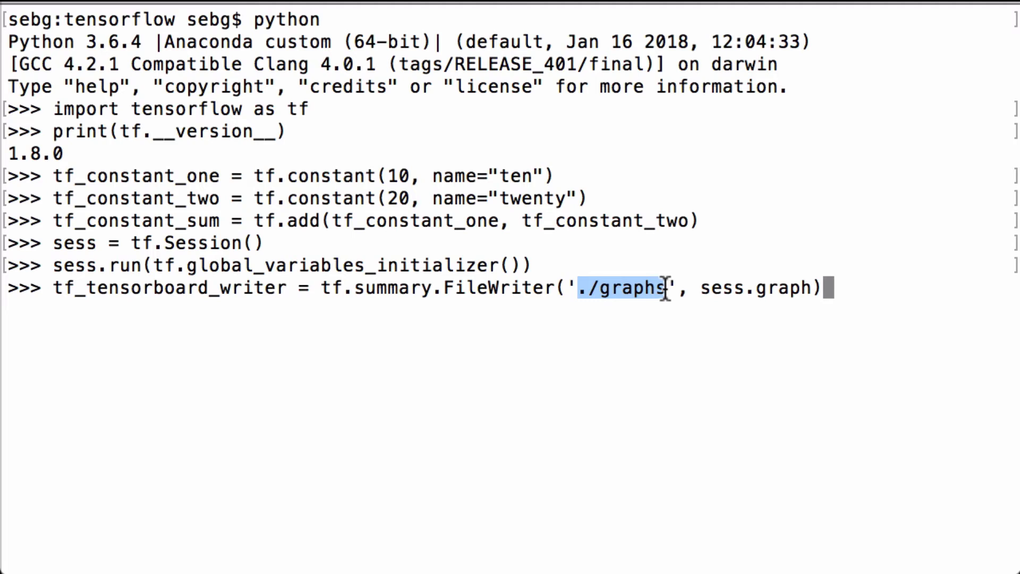
{"action": "left_click_drag", "start_coordinate": [812, 288], "coordinate": [697, 288]}
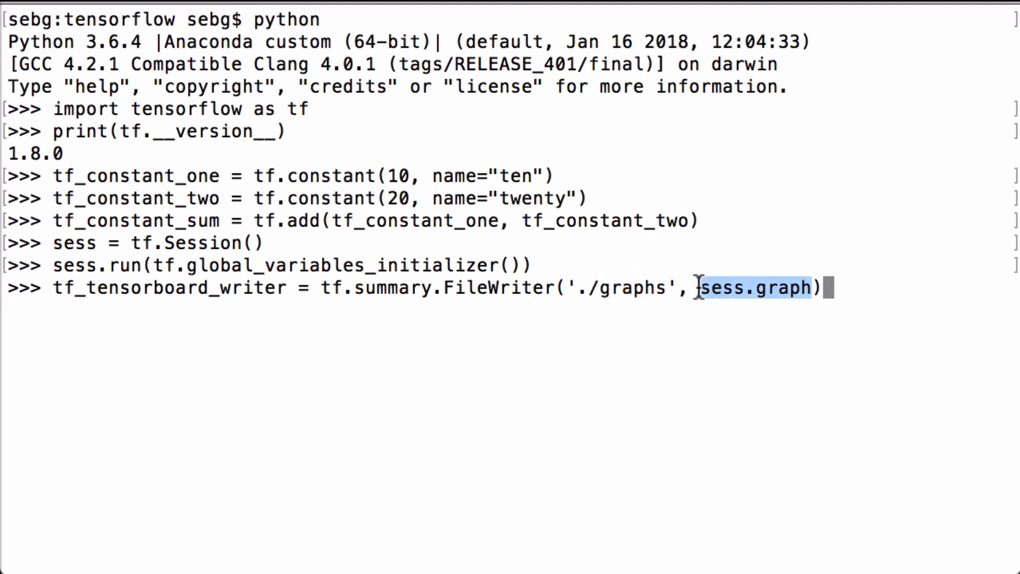
{"action": "left_click_drag", "start_coordinate": [322, 288], "coordinate": [845, 287]}
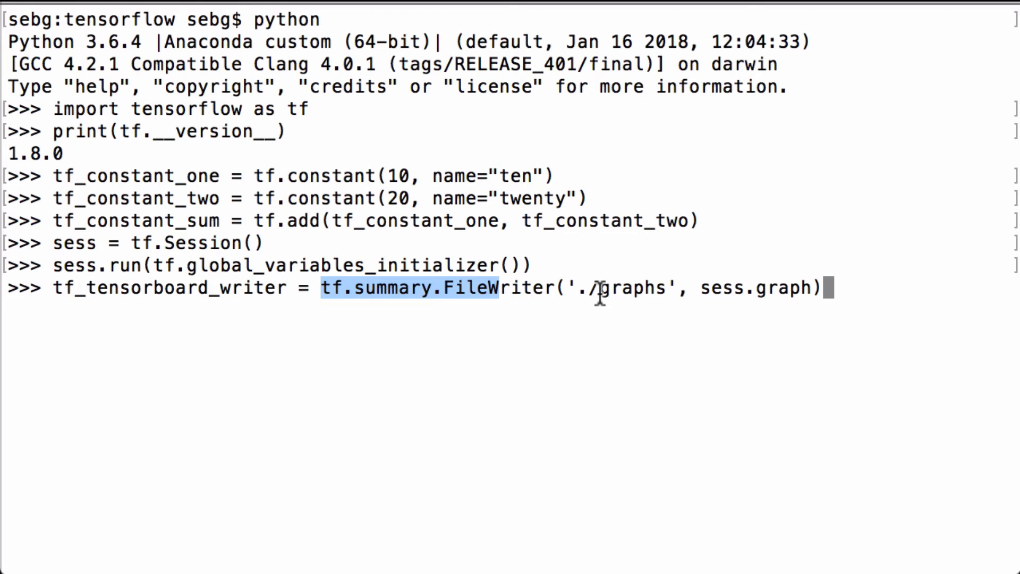
{"action": "double_click", "coordinate": [112, 288]}
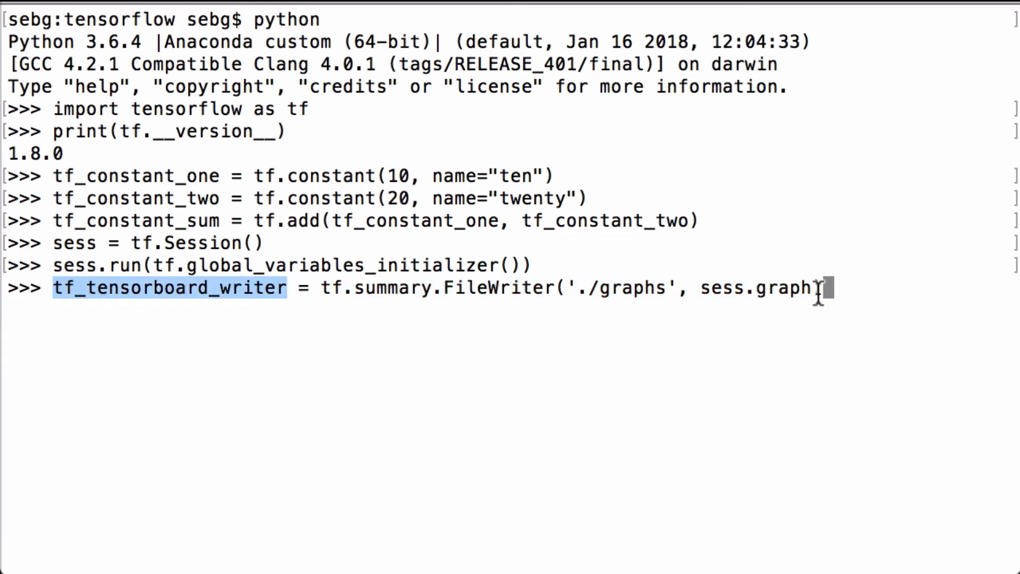
{"action": "key", "text": "Return"}
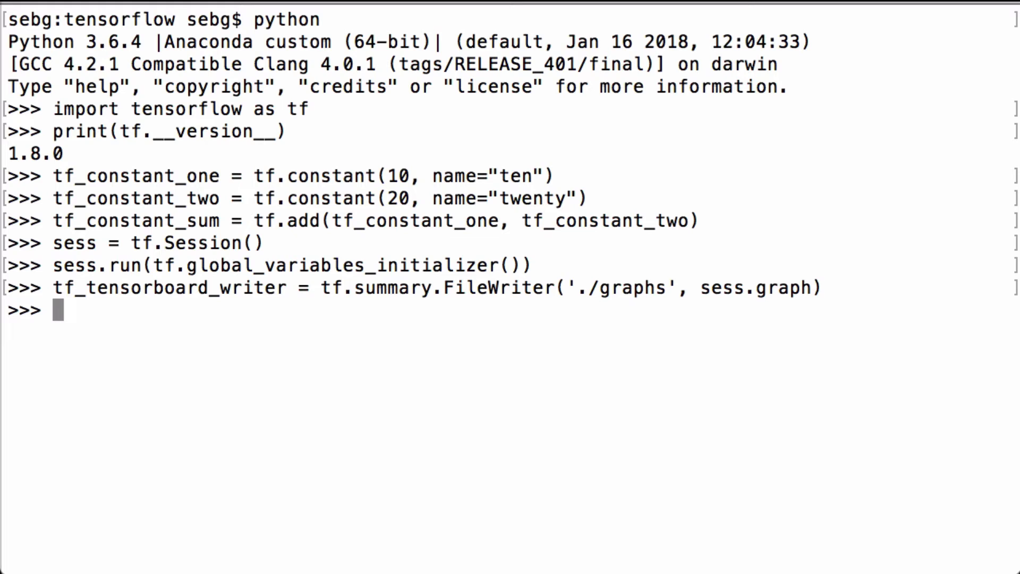
{"action": "type", "text": "tf_tensorboard_writer.close()"}
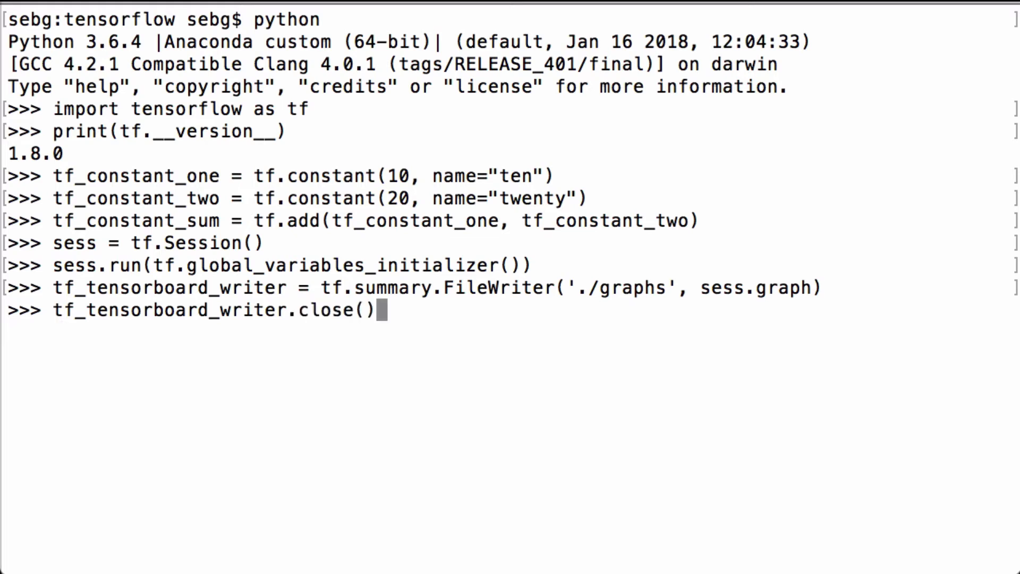
Run tf_tensorboard_writer.close() and sess.close().
{"action": "key", "text": "Return"}
{"action": "type", "text": "sess.close()"}
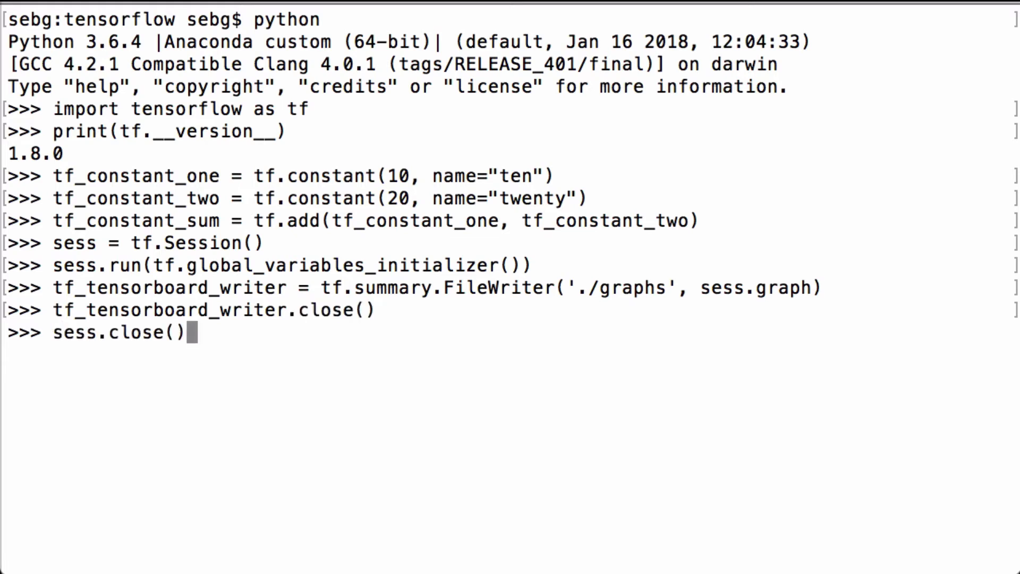
{"action": "key", "text": "Return"}
{"action": "type", "text": "exit()"}
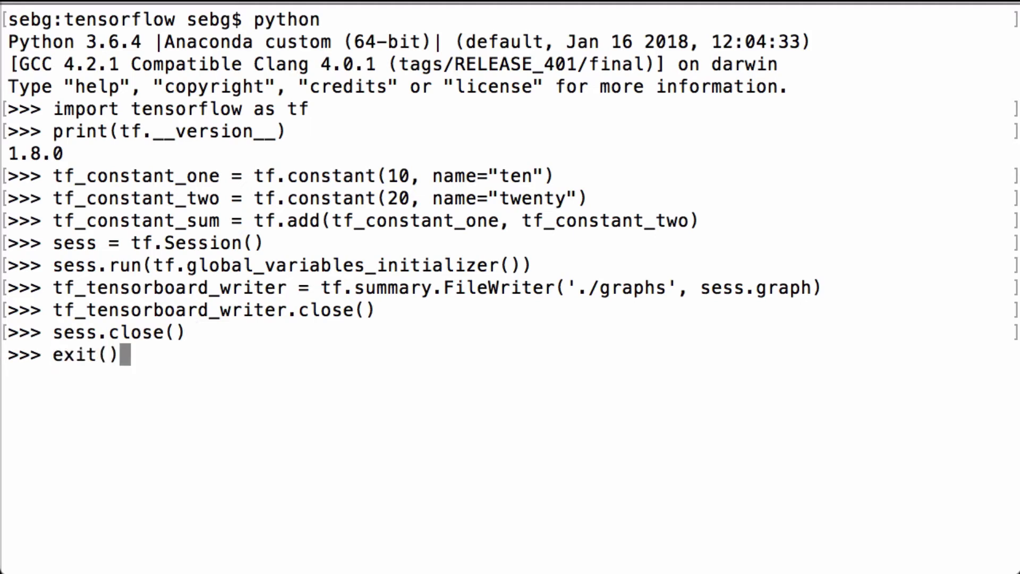
Exit Python and run ls graphs, highlighting the events.out.tfevents file name.
{"action": "key", "text": "Return"}
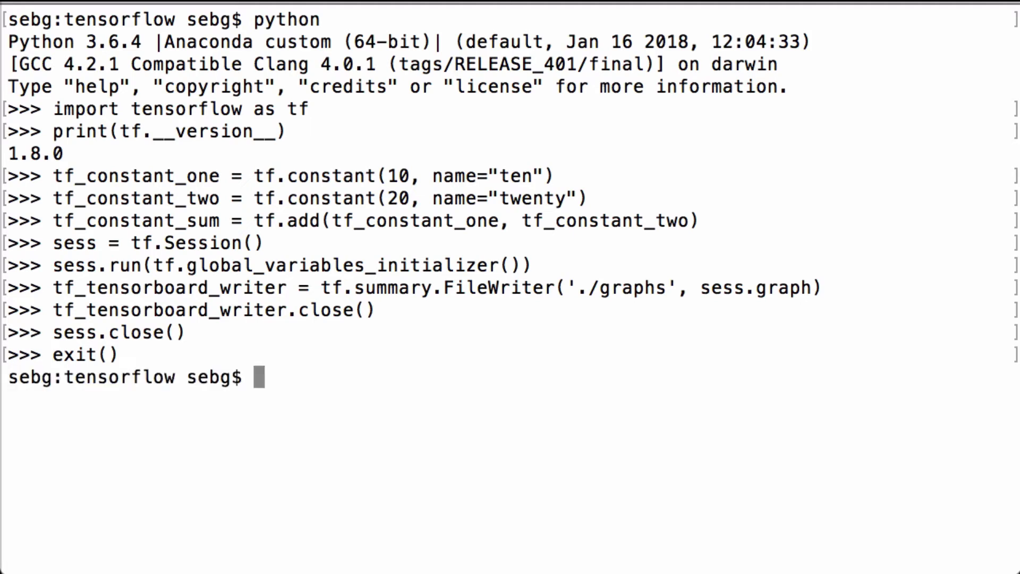
{"action": "type", "text": "ls graphs"}
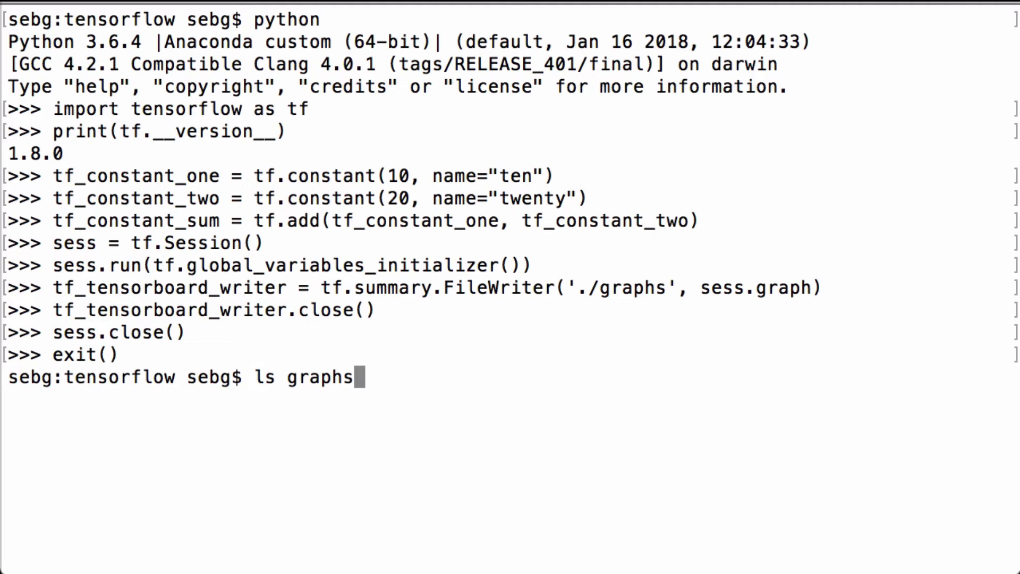
{"action": "key", "text": "Return"}
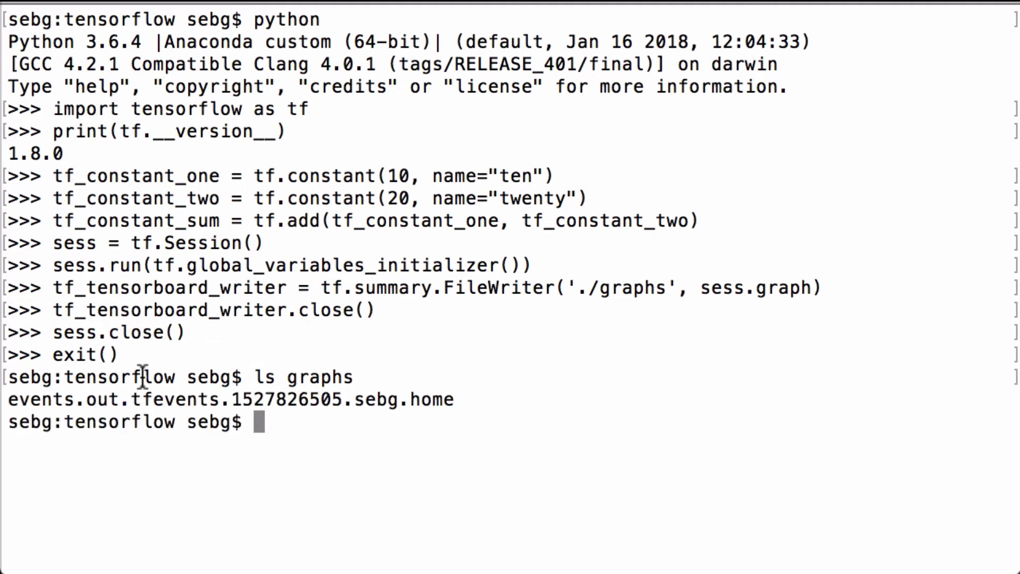
{"action": "left_click_drag", "start_coordinate": [8, 398], "coordinate": [219, 399]}
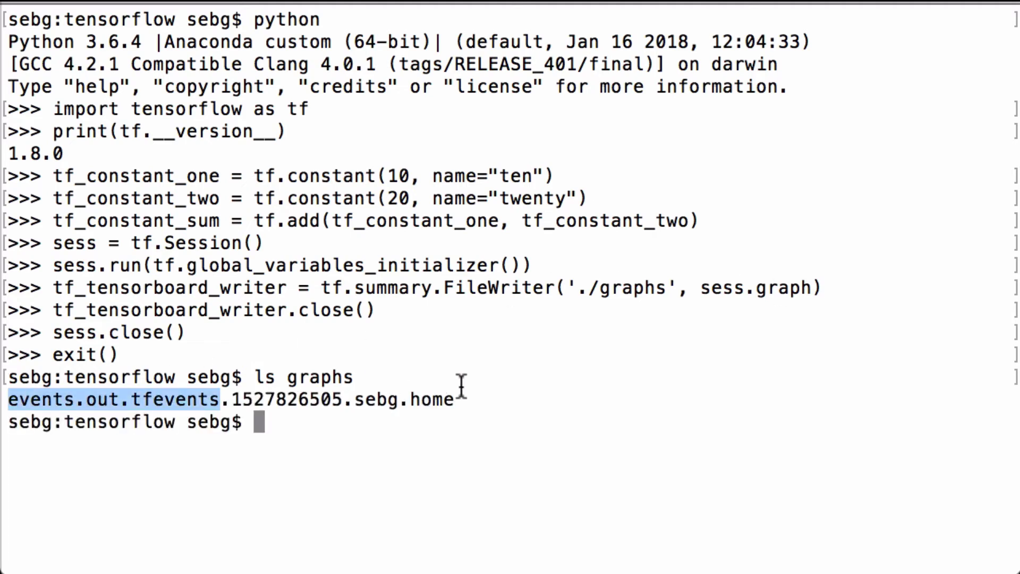
{"action": "left_click", "coordinate": [420, 416]}
{"action": "type", "text": "tensorboard --logdir=\"./graphs\""}
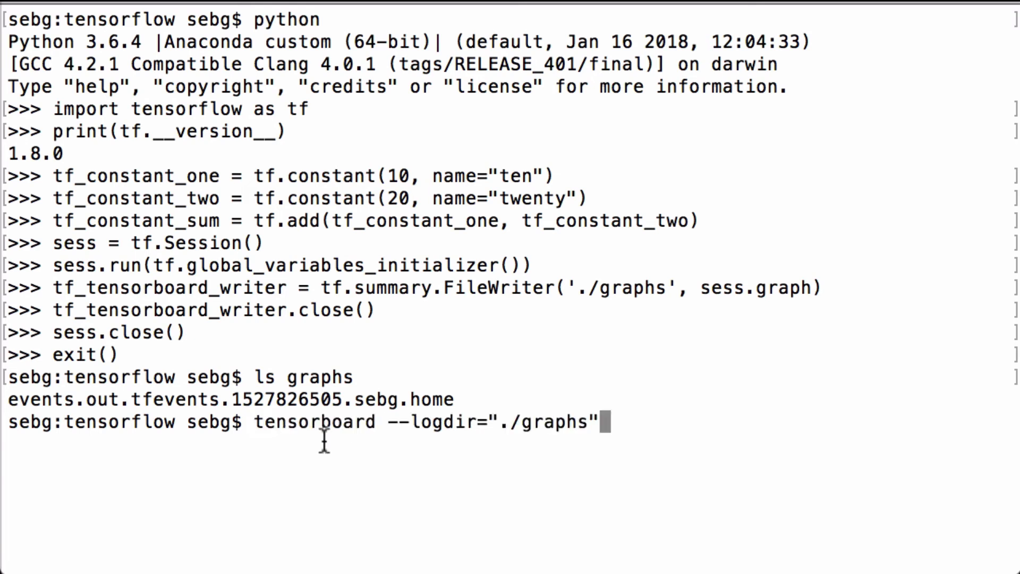
Run tensorboard --logdir="./graphs" and highlight the TensorBoard 1.8.0 version and served address.
{"action": "double_click", "coordinate": [555, 422]}
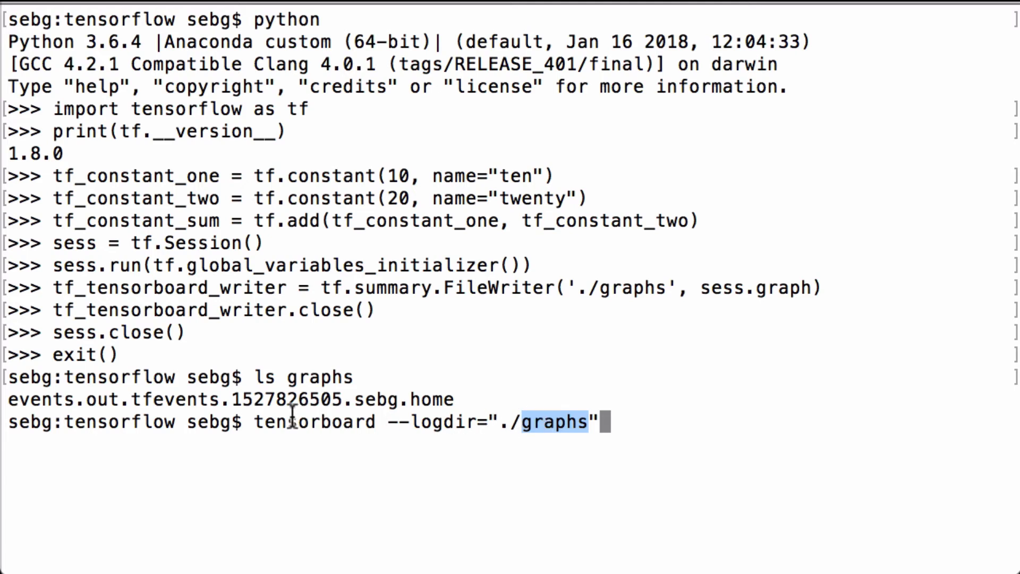
{"action": "double_click", "coordinate": [303, 422]}
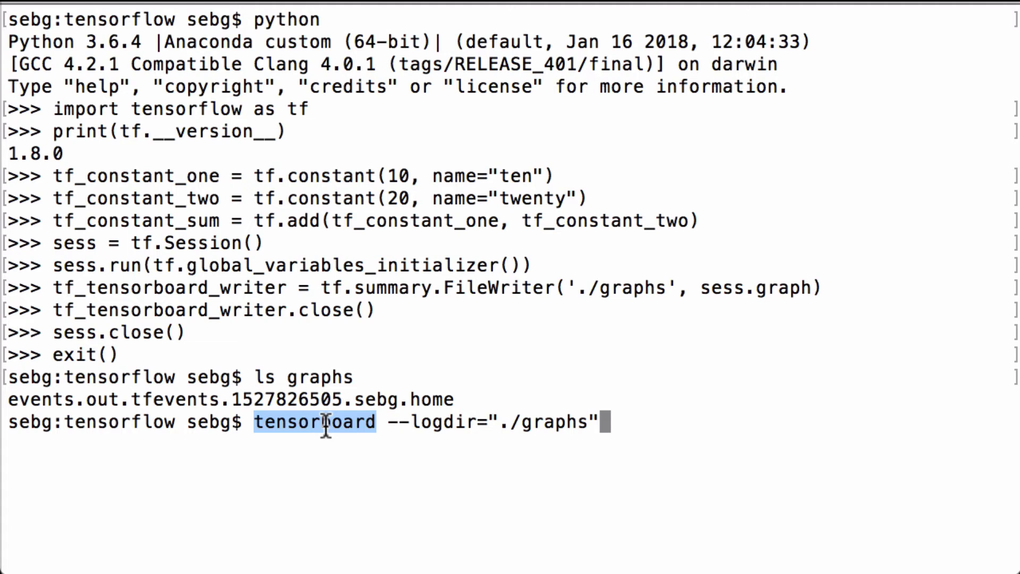
{"action": "key", "text": "Return"}
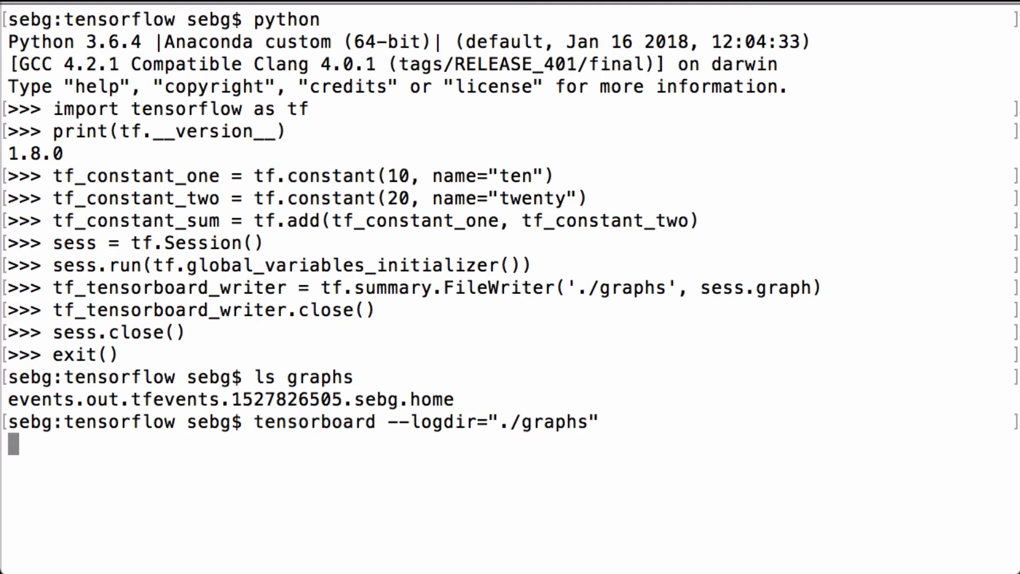
{"action": "left_click_drag", "start_coordinate": [198, 534], "coordinate": [8, 534]}
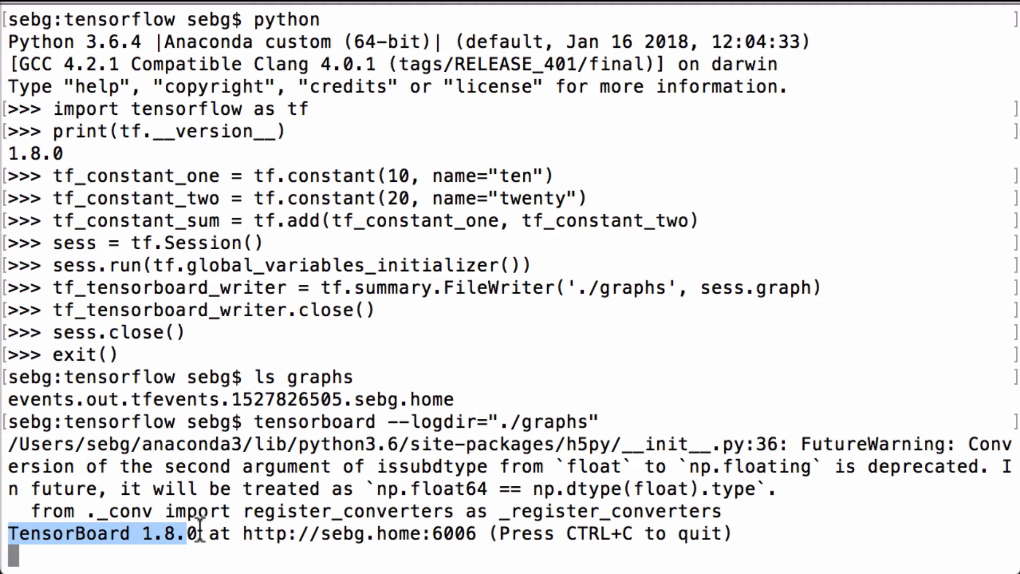
{"action": "left_click_drag", "start_coordinate": [243, 533], "coordinate": [479, 534]}
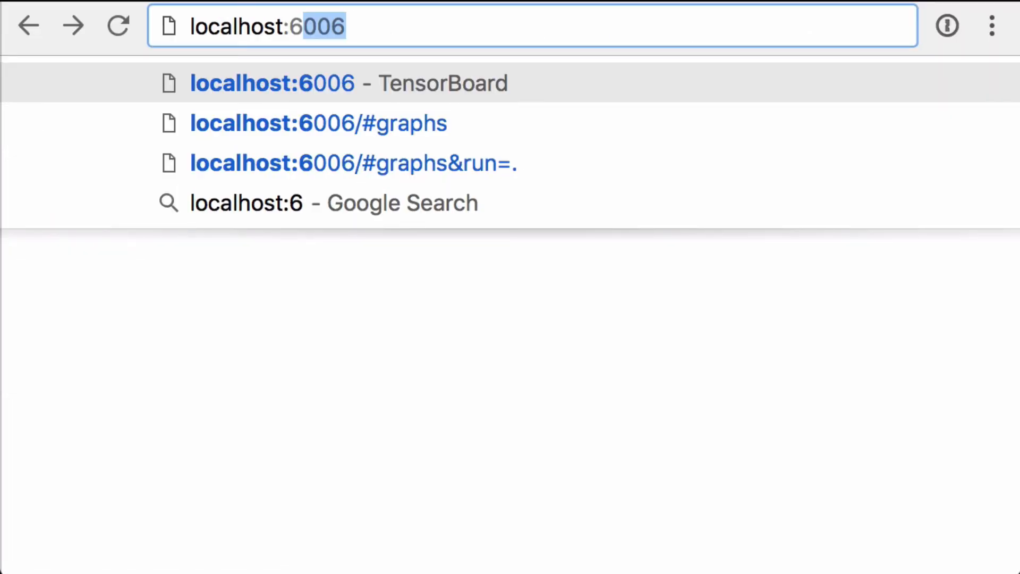
{"action": "type", "text": "006"}
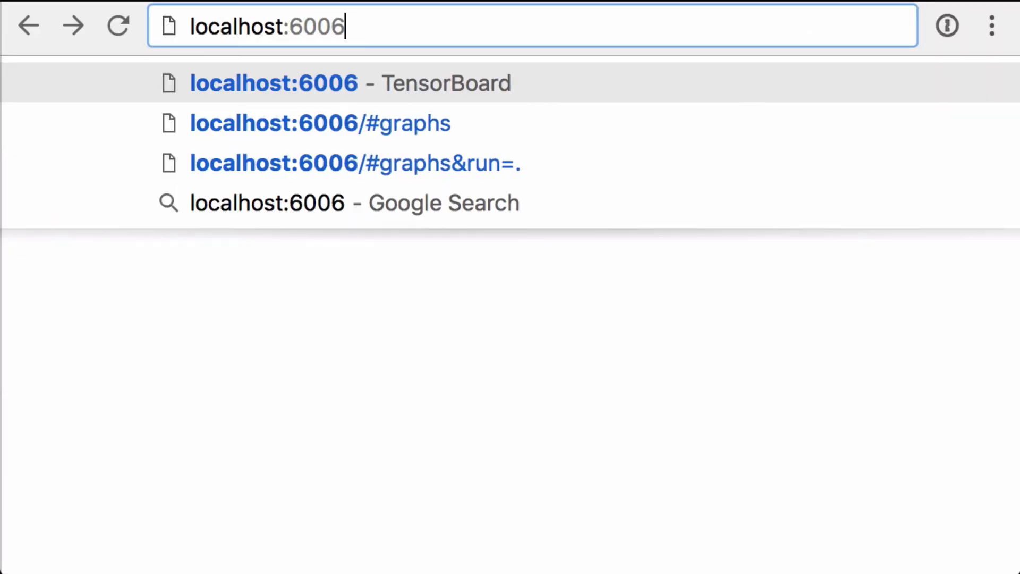
Load localhost:6006 in Chrome, close the graph legend and fit the graph to screen.
{"action": "key", "text": "Return"}
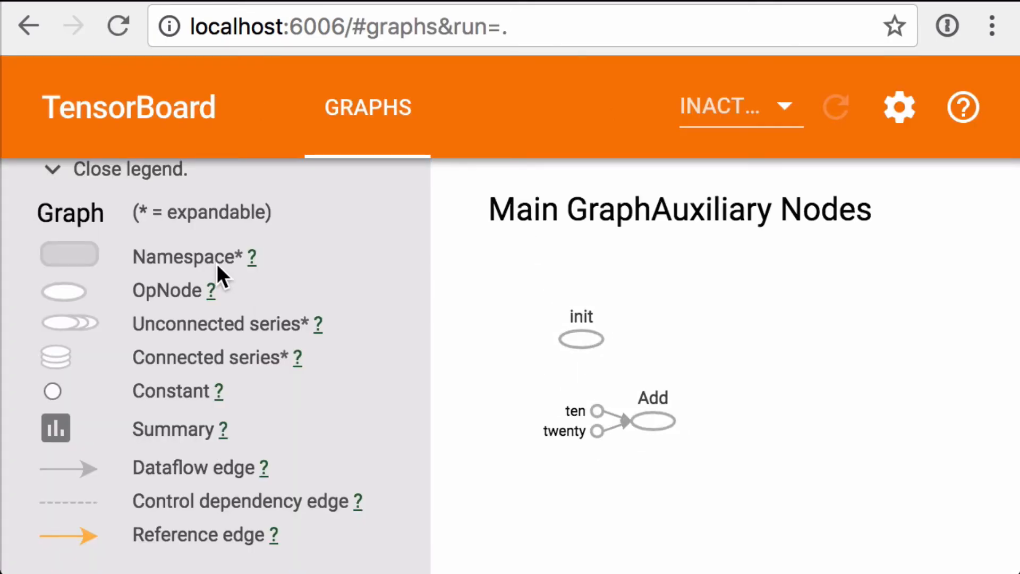
{"action": "left_click", "coordinate": [56, 169]}
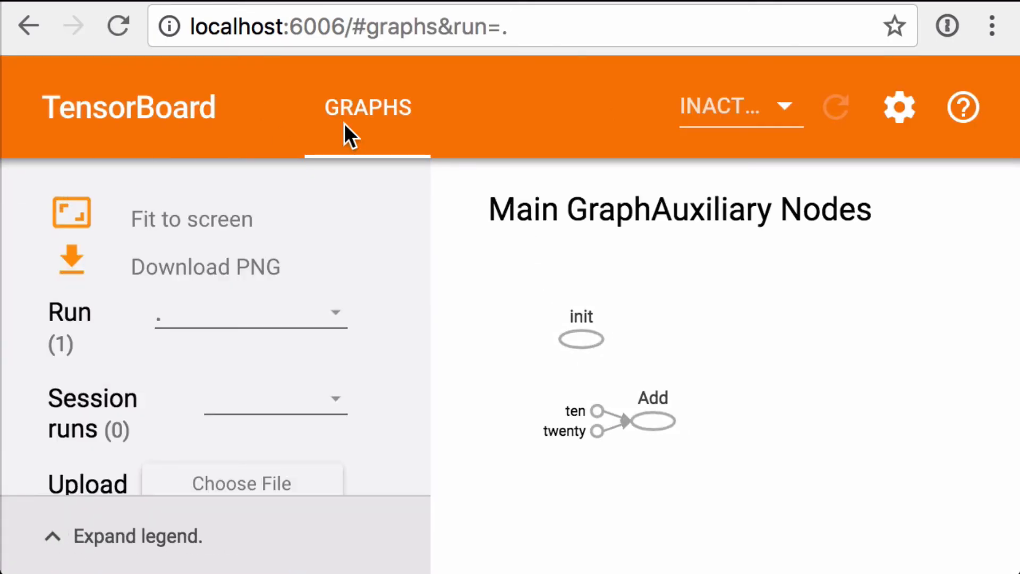
{"action": "left_click", "coordinate": [199, 220]}
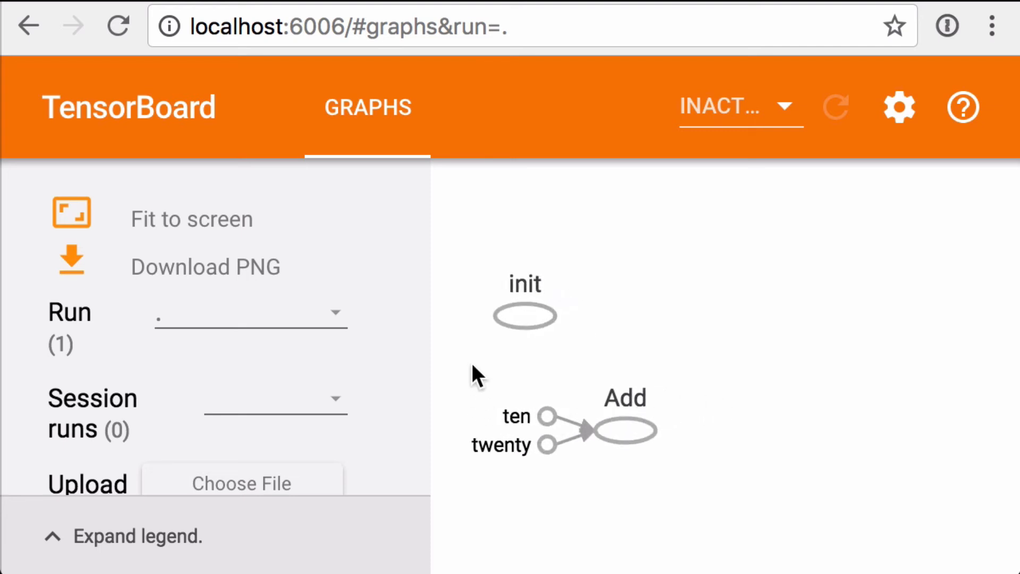
Inspect the ten node, highlighting its Const operation and DT_INT32 type, then collapse its details.
{"action": "left_click", "coordinate": [548, 418]}
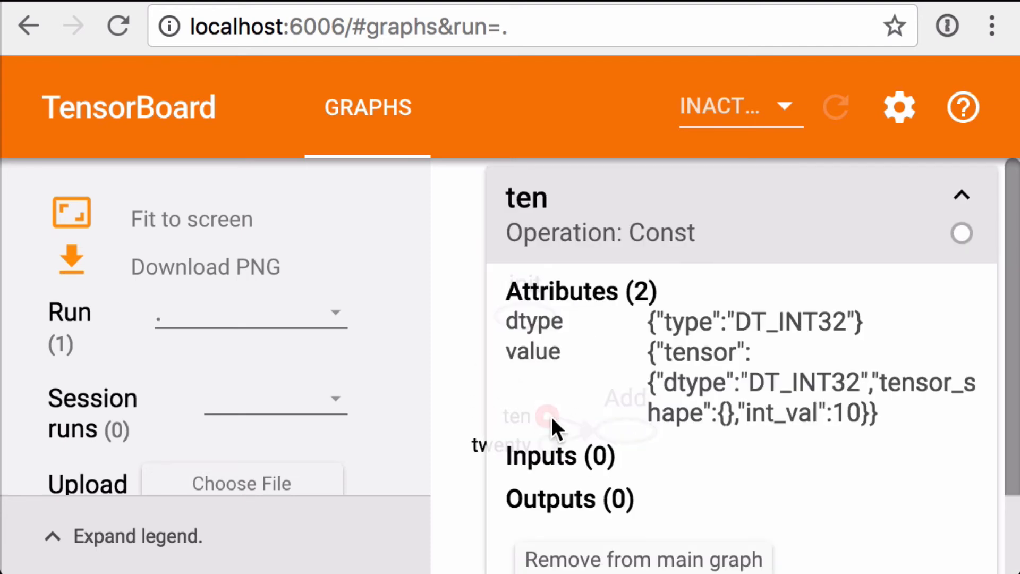
{"action": "left_click_drag", "start_coordinate": [694, 233], "coordinate": [629, 233]}
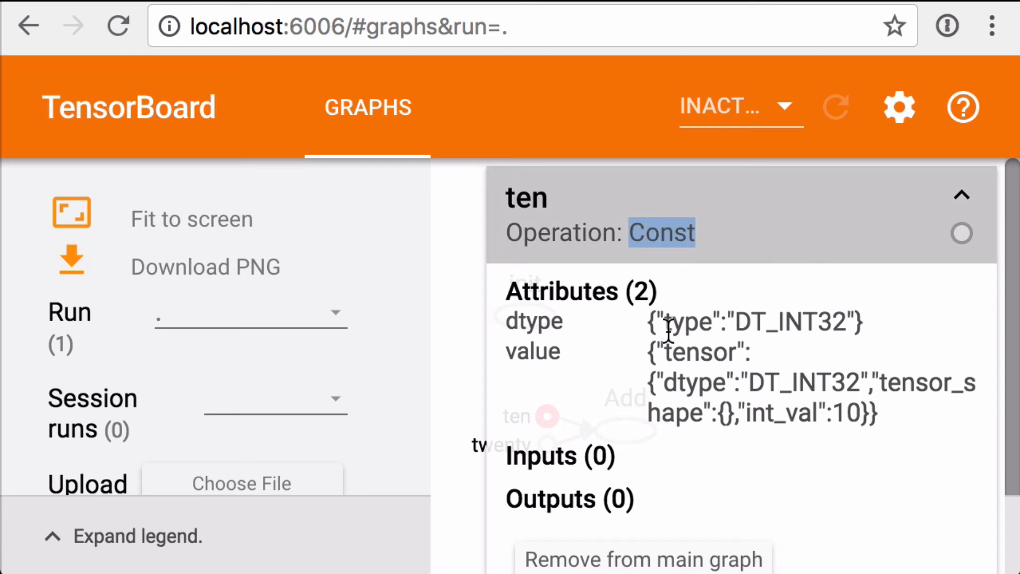
{"action": "double_click", "coordinate": [812, 321]}
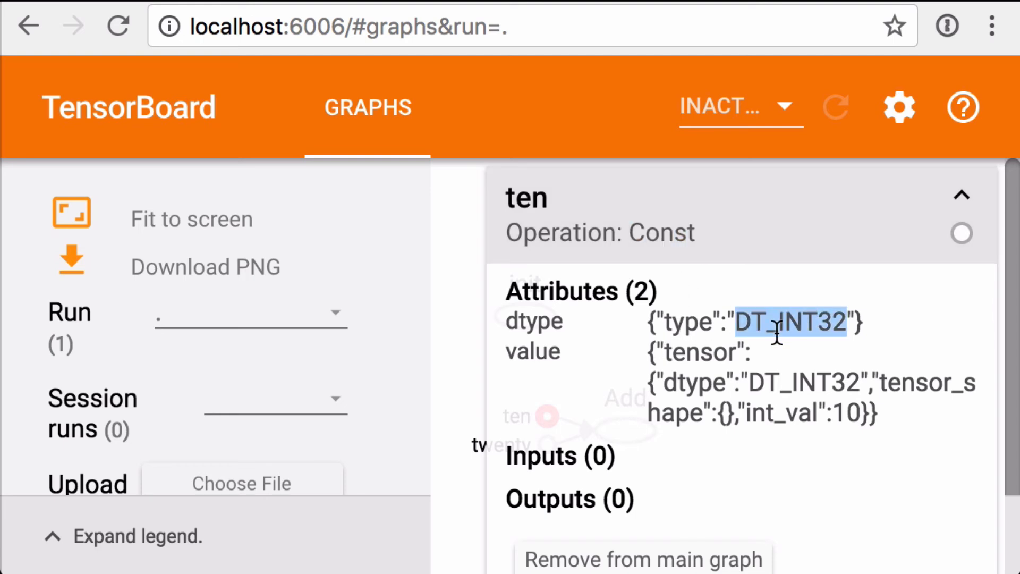
{"action": "left_click", "coordinate": [842, 399]}
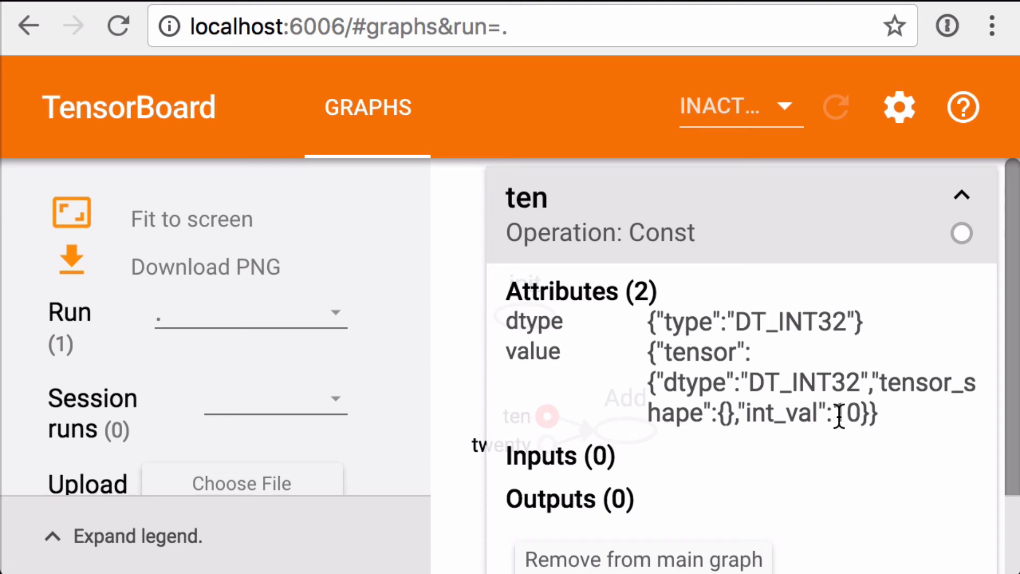
{"action": "left_click", "coordinate": [962, 197]}
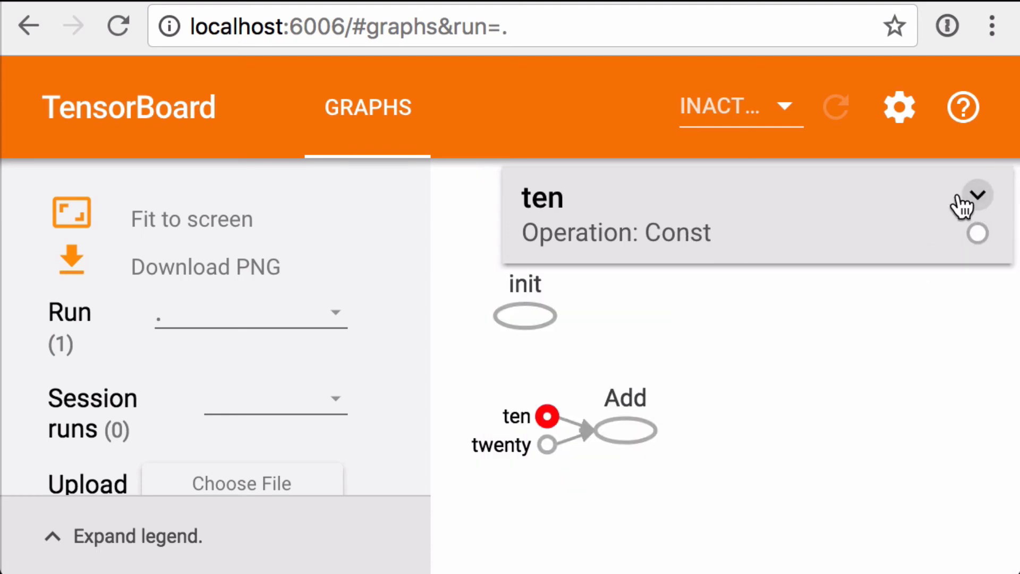
Inspect the twenty node's expanded attributes, highlighting DT_INT32 and the value 20.
{"action": "left_click", "coordinate": [547, 444]}
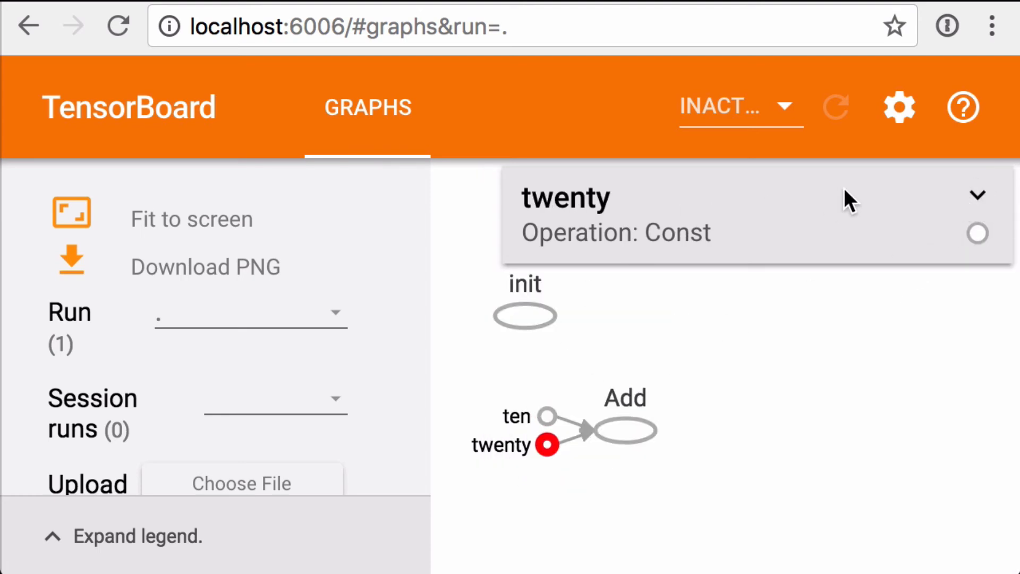
{"action": "left_click", "coordinate": [978, 196]}
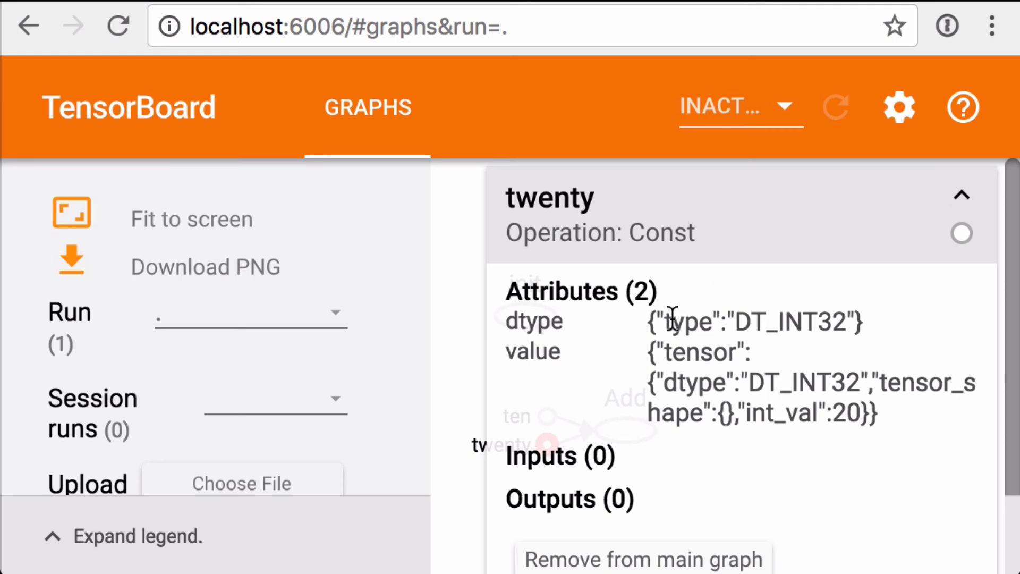
{"action": "double_click", "coordinate": [786, 322]}
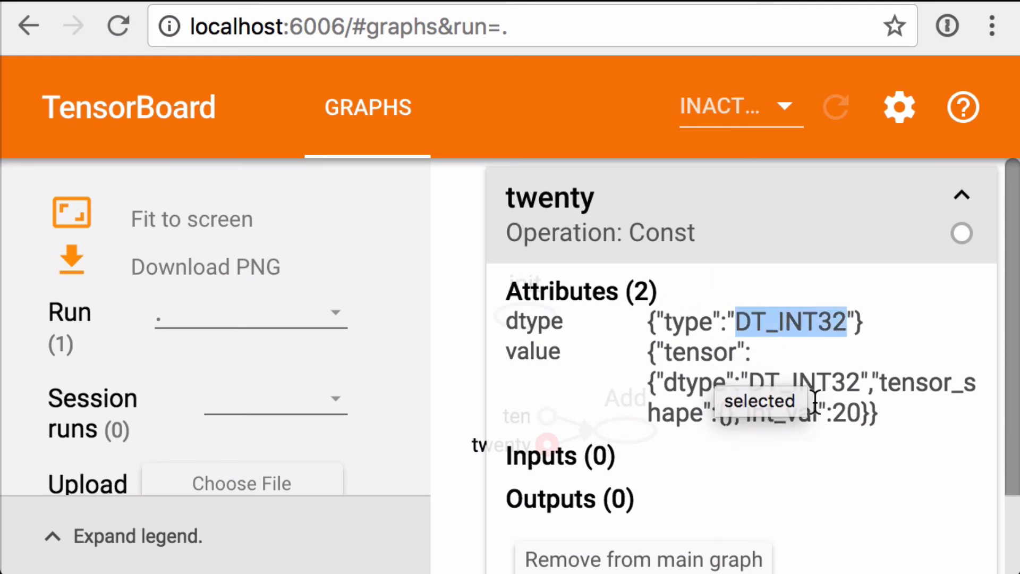
{"action": "left_click_drag", "start_coordinate": [834, 413], "coordinate": [863, 415]}
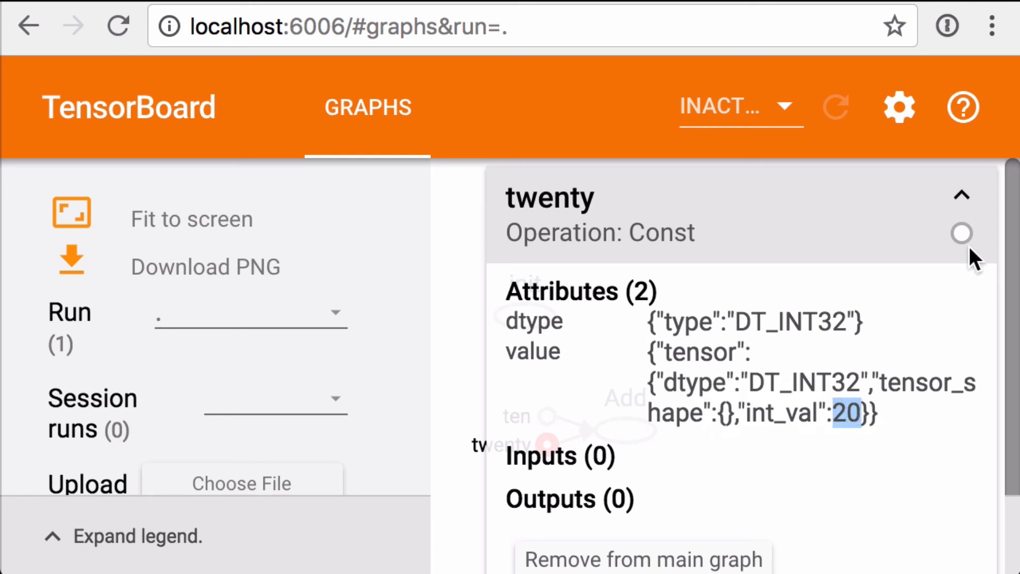
Leave the twenty card and inspect the Add node, expanding its details and highlighting its DT_INT32 type.
{"action": "left_click", "coordinate": [968, 201]}
{"action": "left_click", "coordinate": [853, 383]}
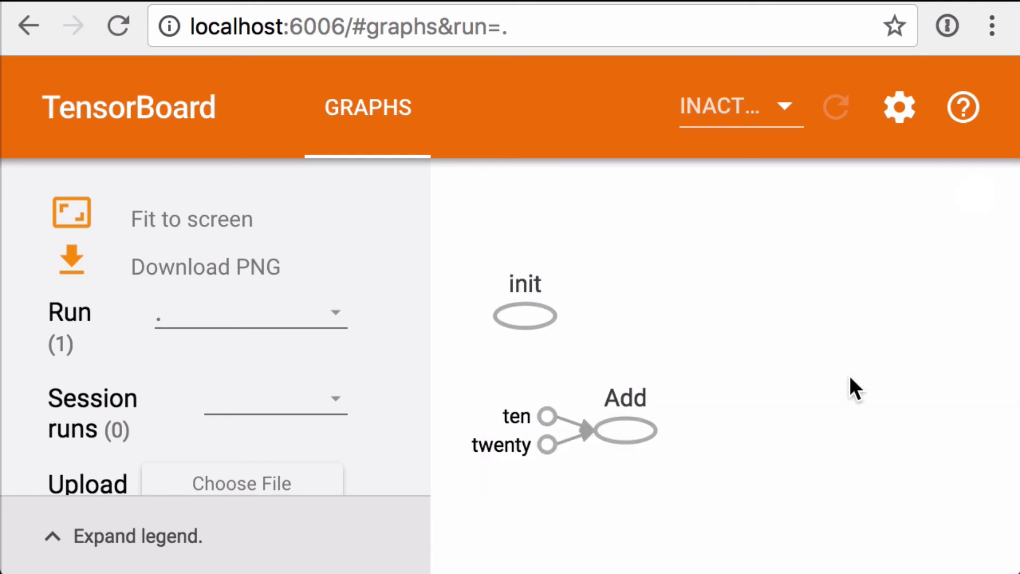
{"action": "left_click", "coordinate": [621, 431]}
{"action": "left_click", "coordinate": [978, 196]}
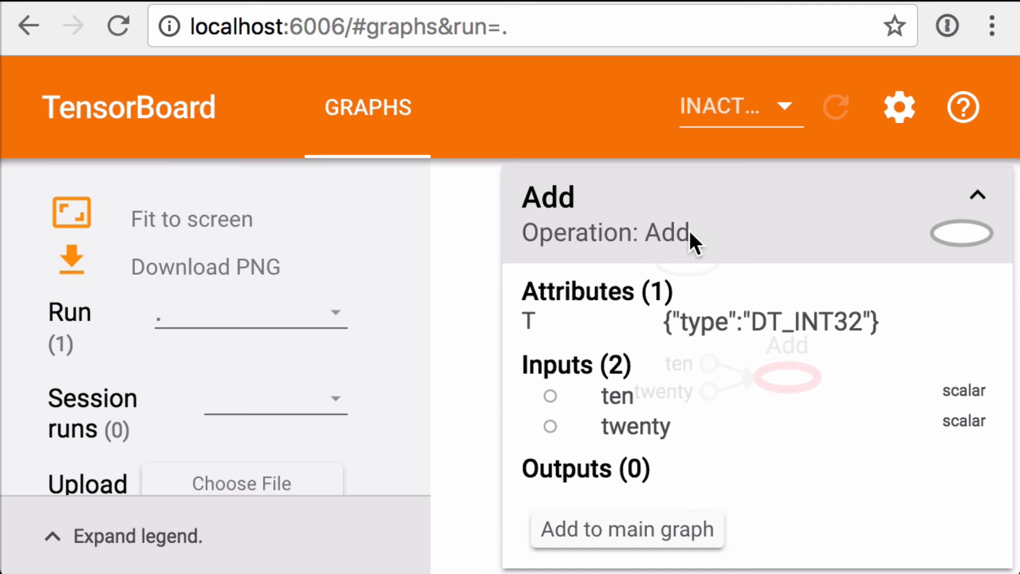
{"action": "double_click", "coordinate": [798, 321]}
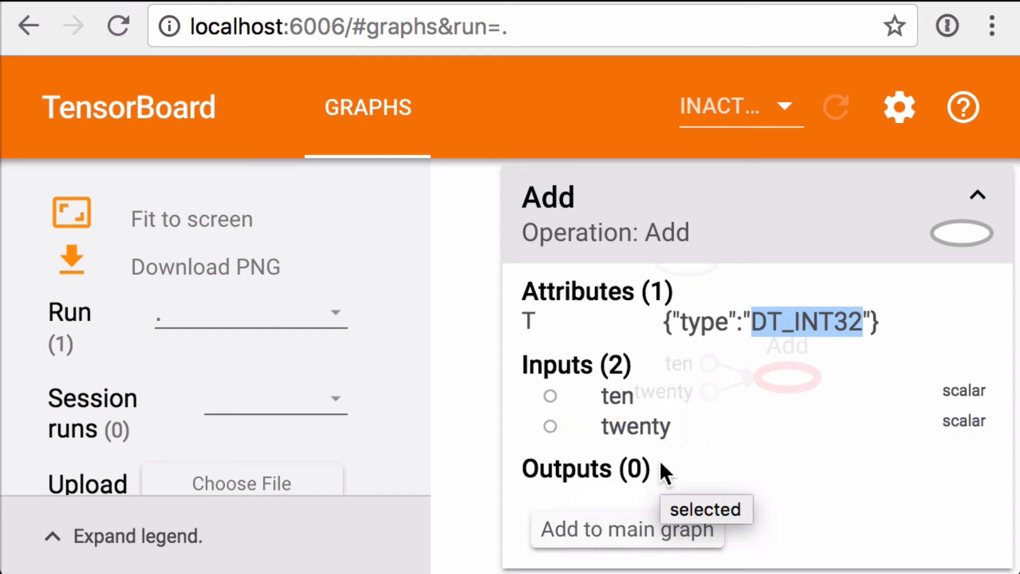
Collapse and close the Add node's details, leaving the bare graph of init, ten, twenty and Add.
{"action": "left_click", "coordinate": [977, 196]}
{"action": "left_click", "coordinate": [914, 364]}
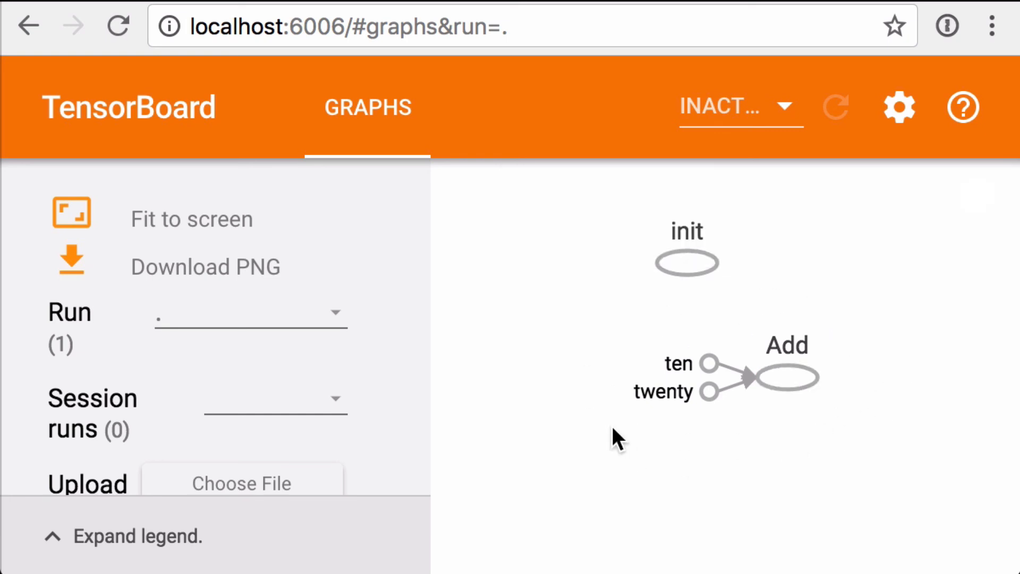
{"action": "scroll", "coordinate": [612, 427], "scroll_direction": "down", "scroll_amount": 1}
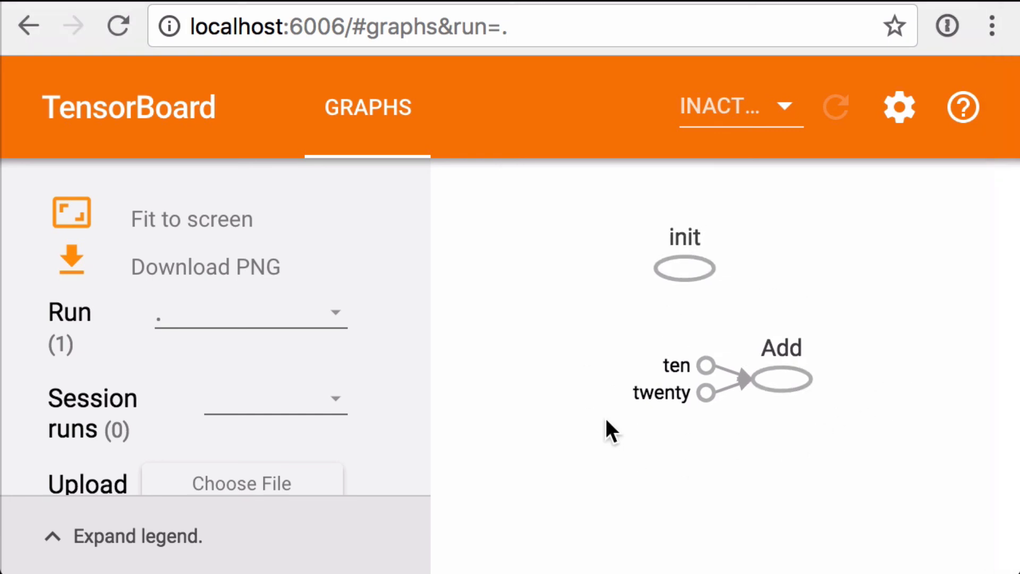